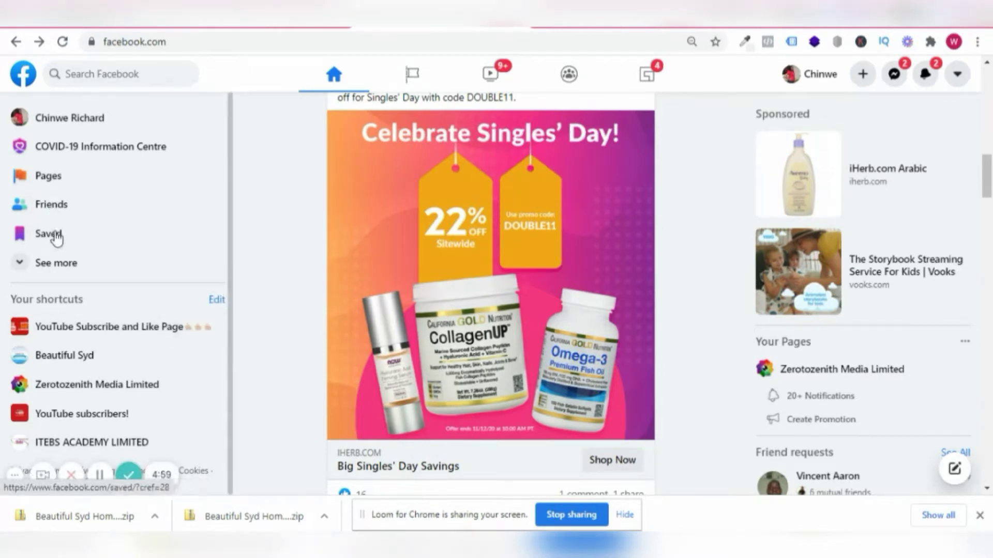
# - Go to the Pages overview and start creating a new Facebook Page
pyautogui.click(48, 177)
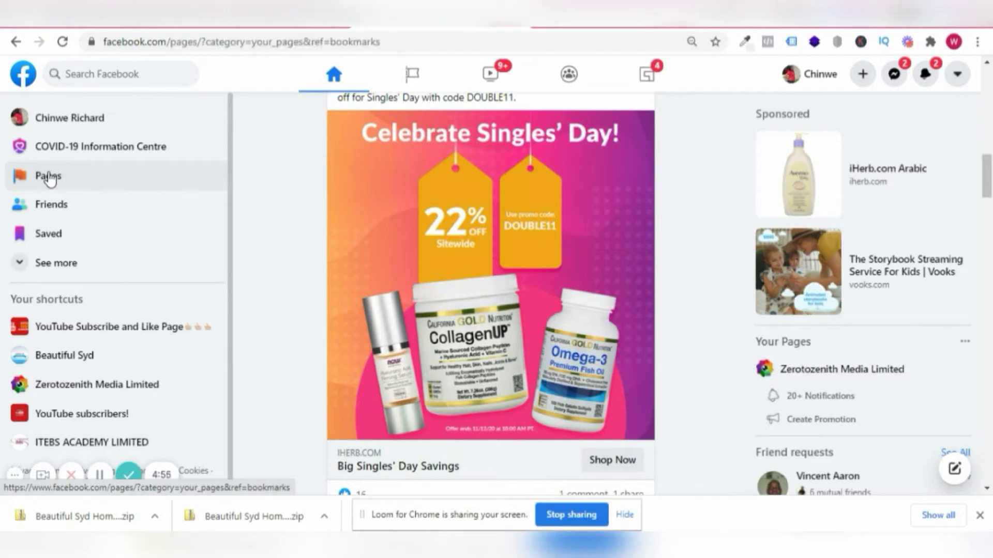
pyautogui.click(48, 177)
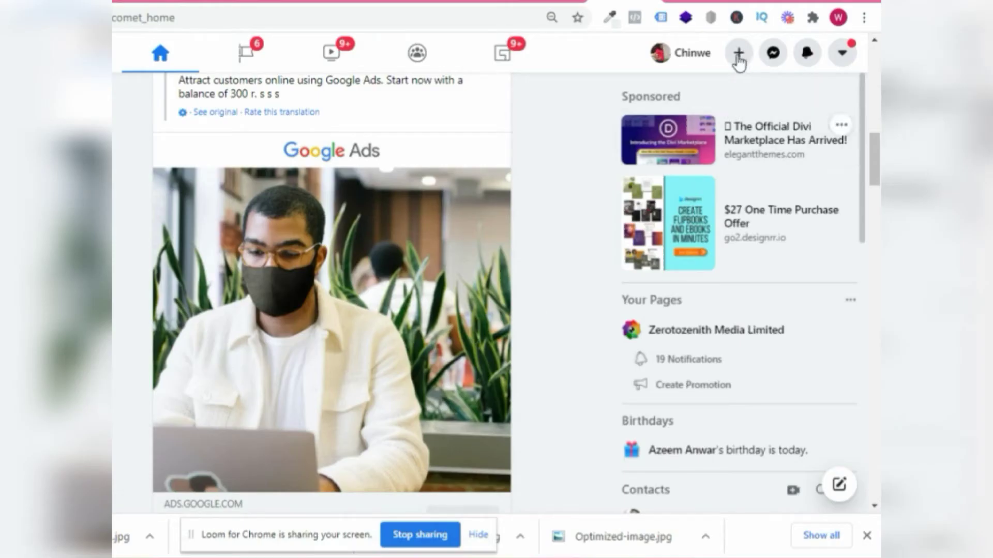
pyautogui.click(738, 59)
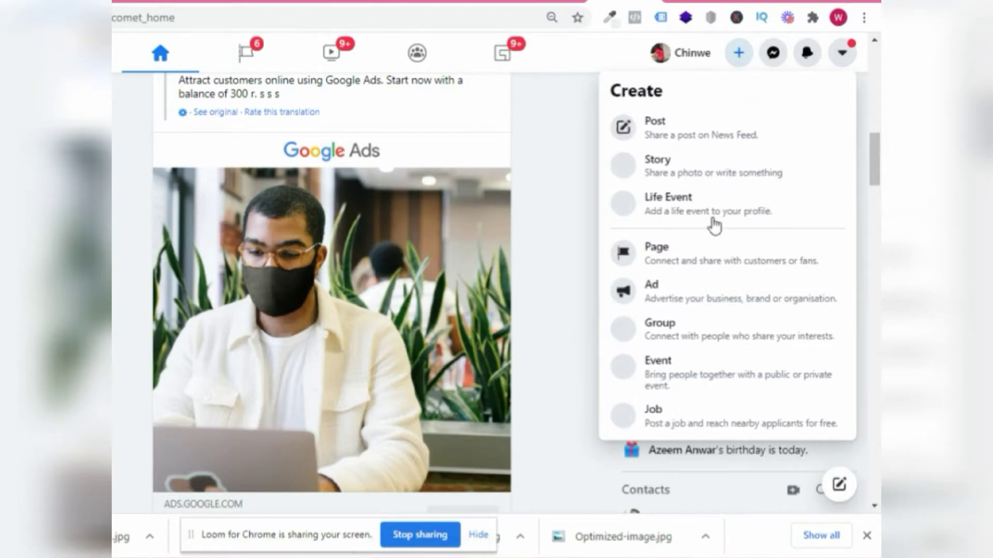
pyautogui.click(671, 261)
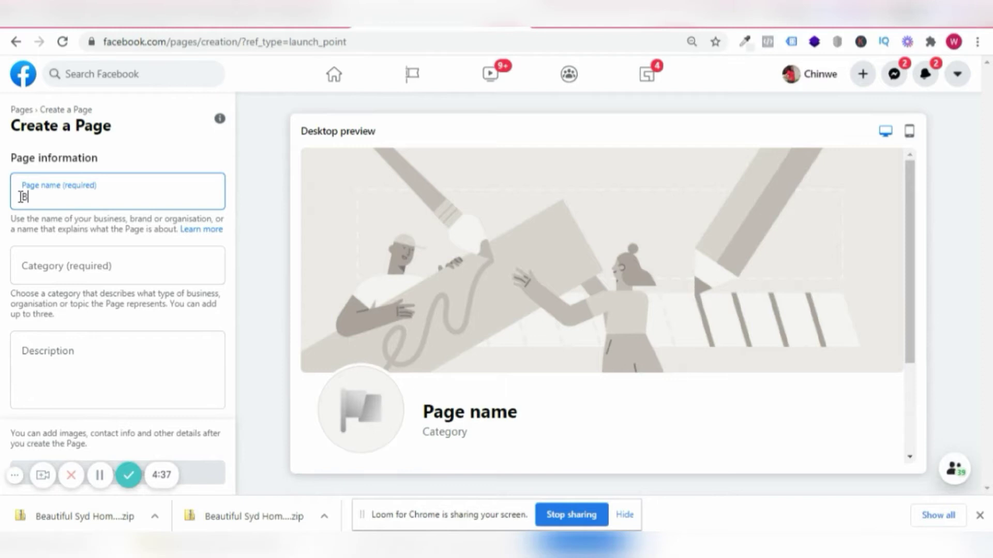
pyautogui.write('eauti')
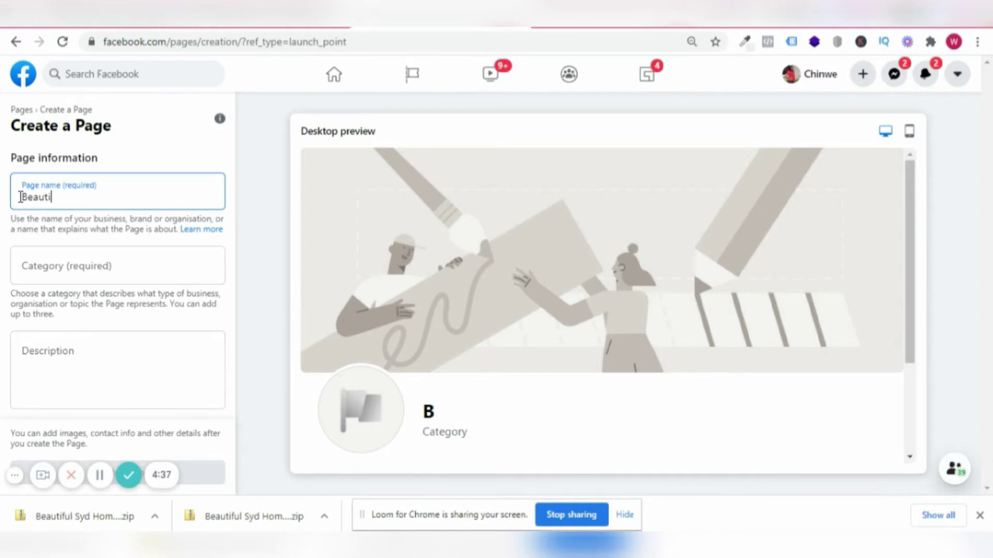
pyautogui.write('ful Syd ')
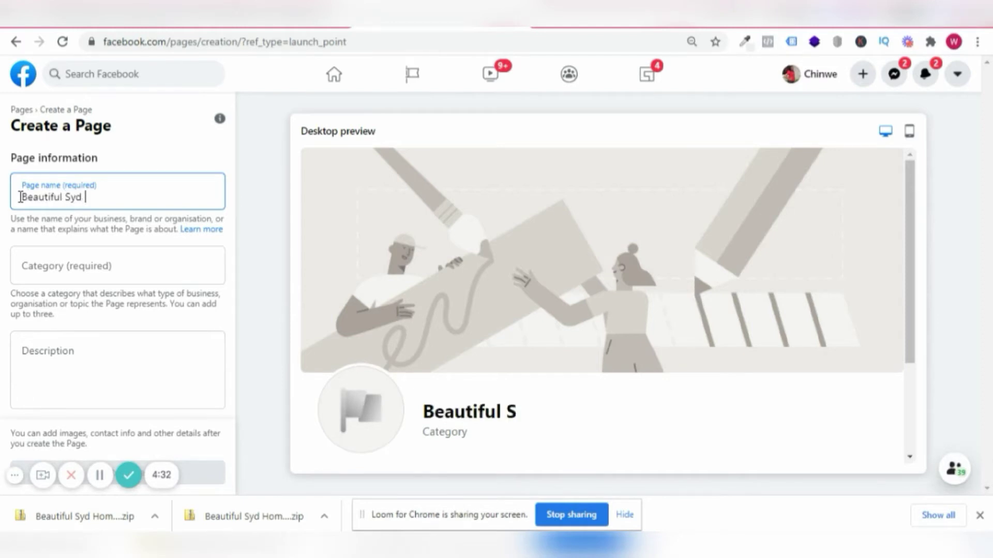
pyautogui.write('Home')
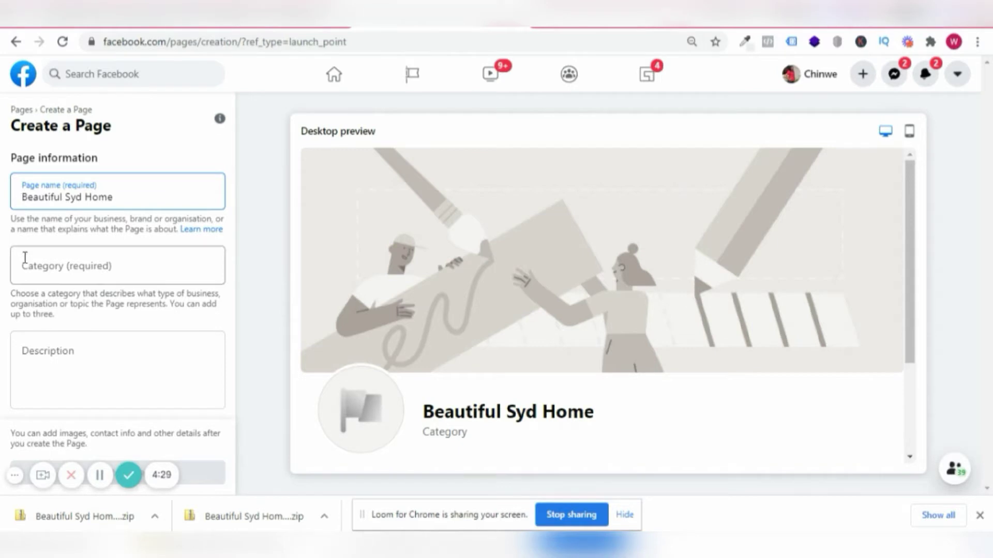
# - Begin choosing a category for the Beautiful Syd Home Page
pyautogui.click(26, 274)
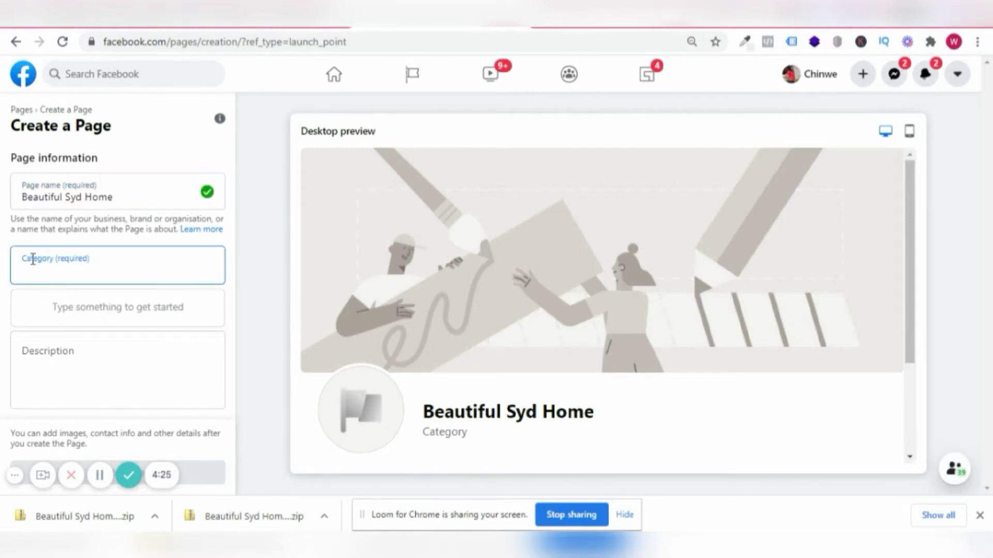
pyautogui.write('Food')
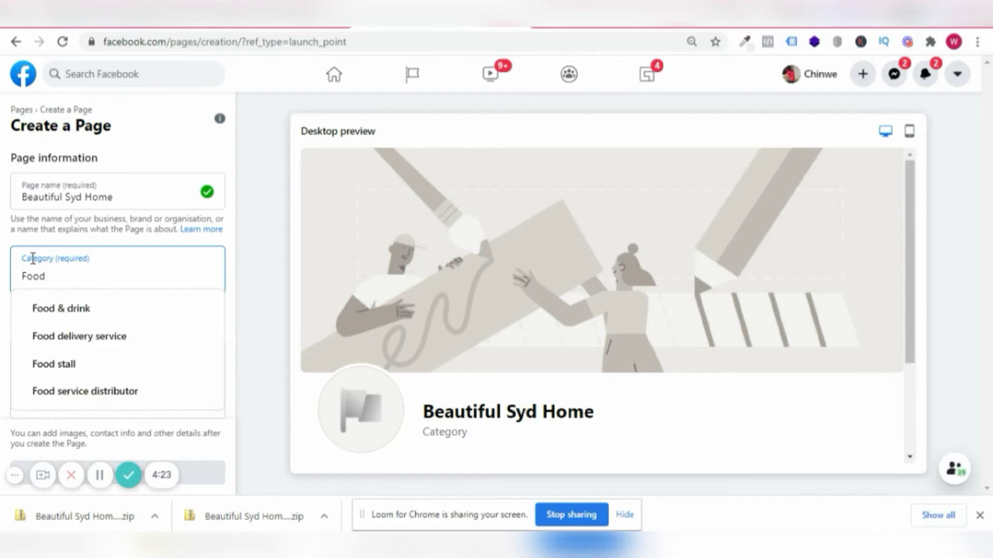
# - Pick Food & drink, add Video creator, and write the dishes-and-home-hacks description
pyautogui.click(49, 311)
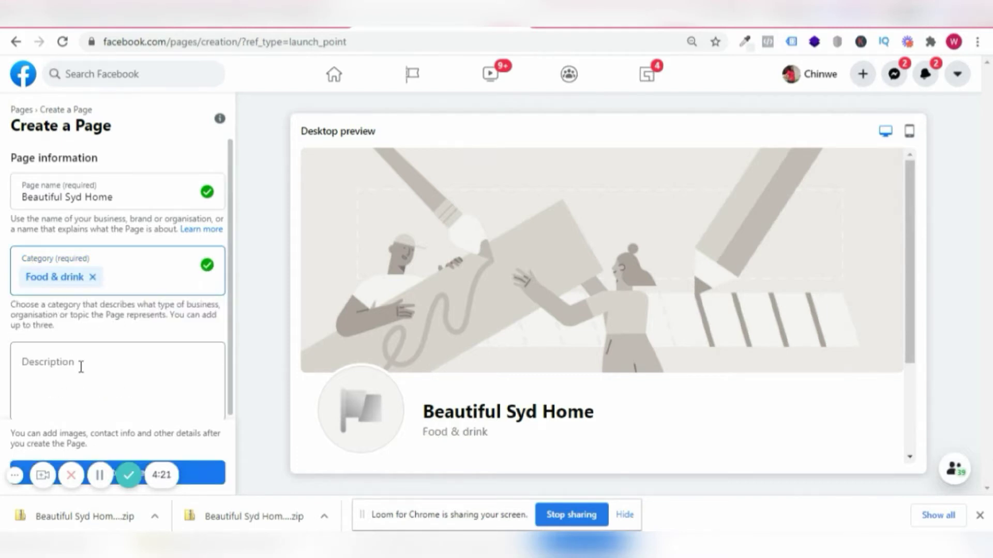
pyautogui.click(27, 360)
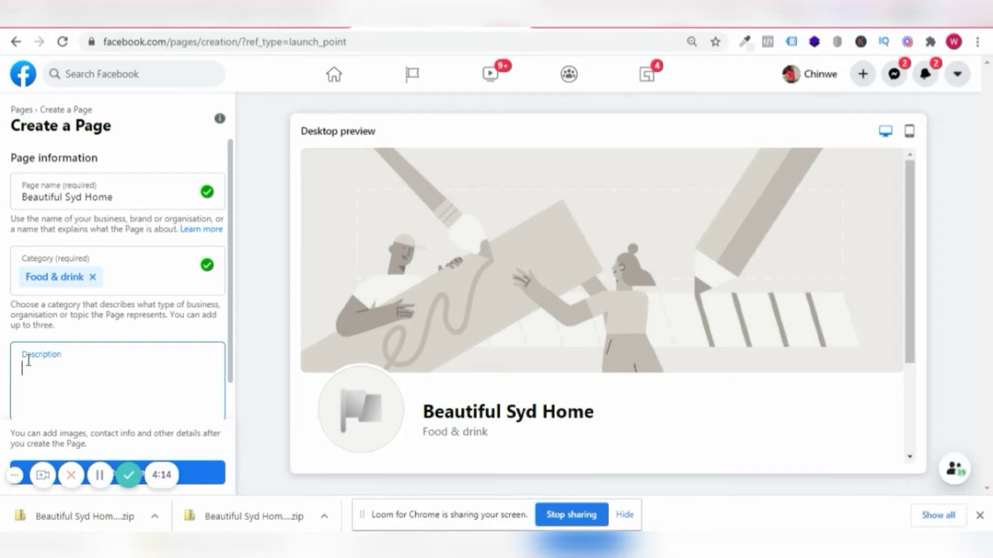
pyautogui.write('Foo')
pyautogui.press('BackSpace')
pyautogui.press('BackSpace')
pyautogui.press('BackSpace')
pyautogui.write('Beau')
pyautogui.write('tiful syd ')
pyautogui.write('home is')
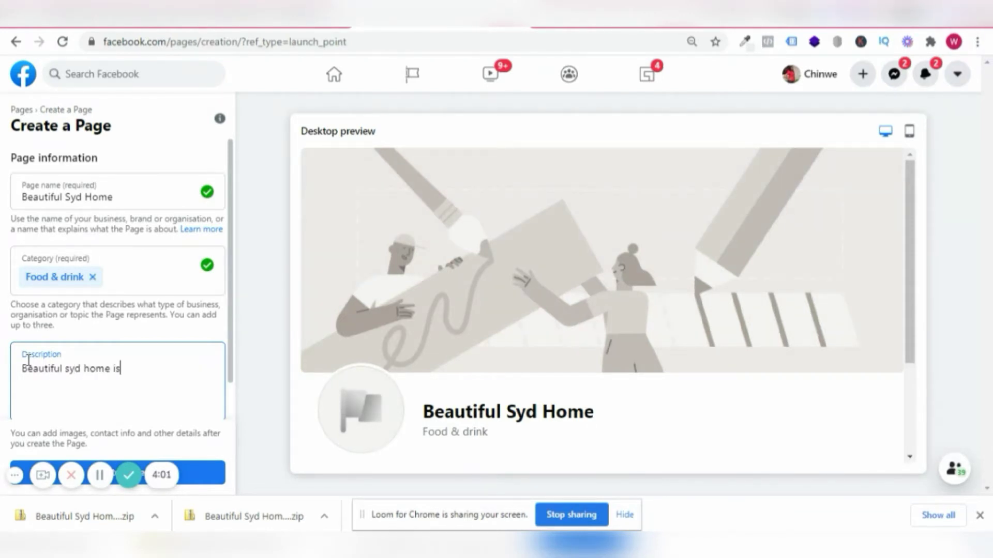
pyautogui.write(' a')
pyautogui.write('ll about v')
pyautogui.write('ariou')
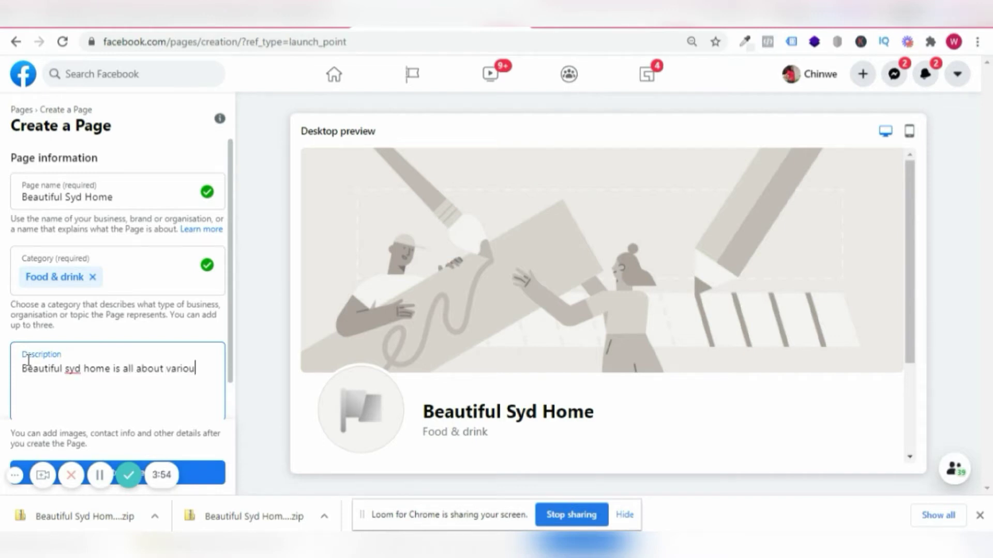
pyautogui.write('s dish')
pyautogui.write('es ')
pyautogui.write('and ho')
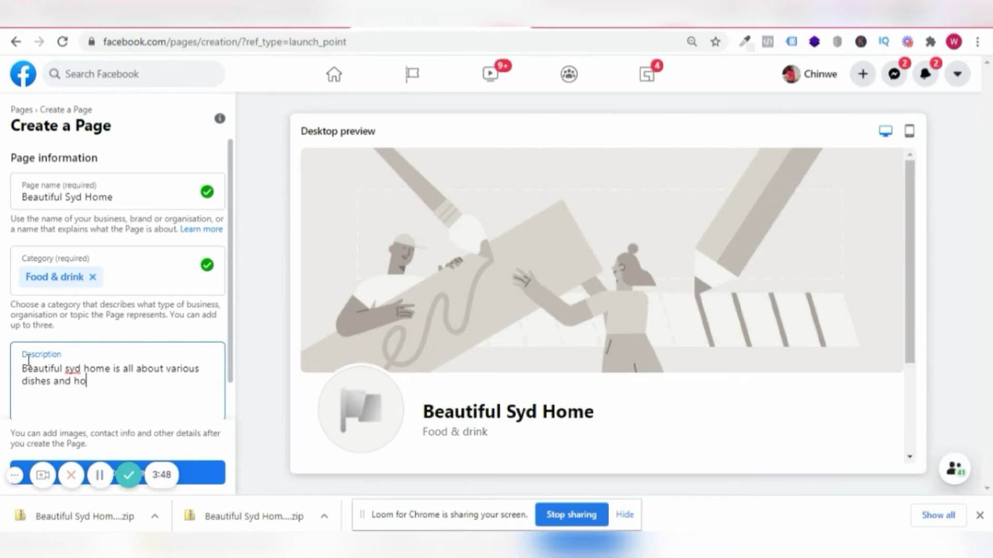
pyautogui.write('me hacks')
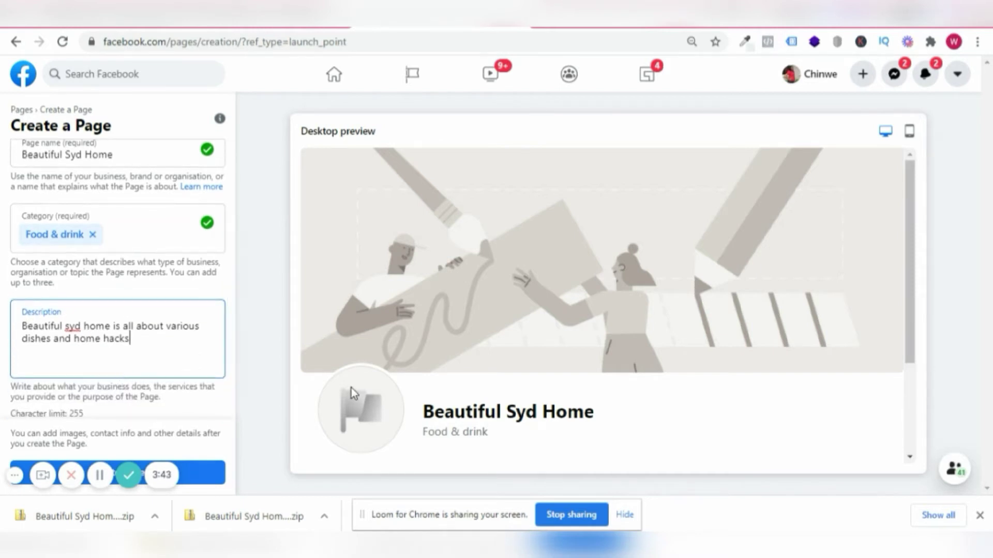
pyautogui.click(95, 475)
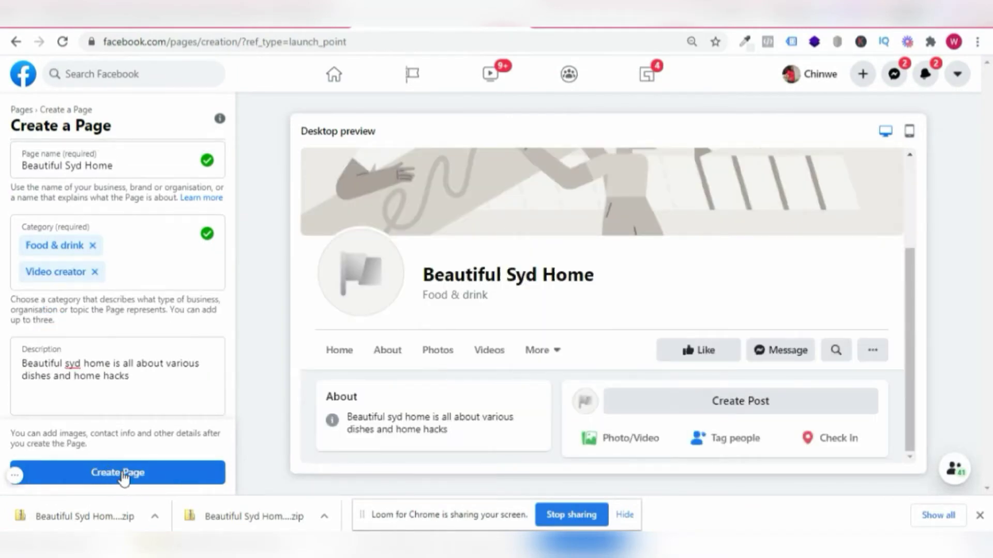
# - Create the Beautiful Syd Home Page and scroll down to the Images section
pyautogui.click(120, 478)
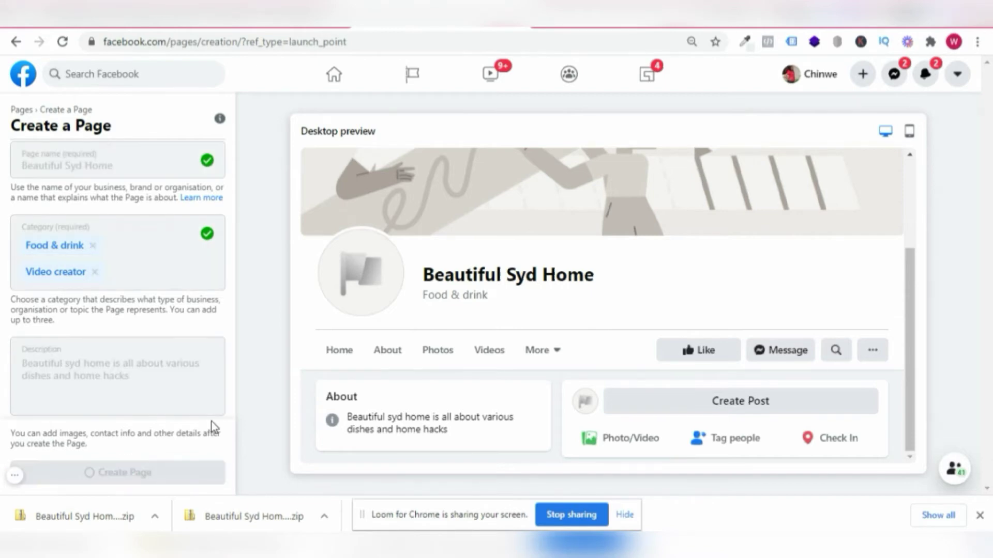
pyautogui.click(17, 476)
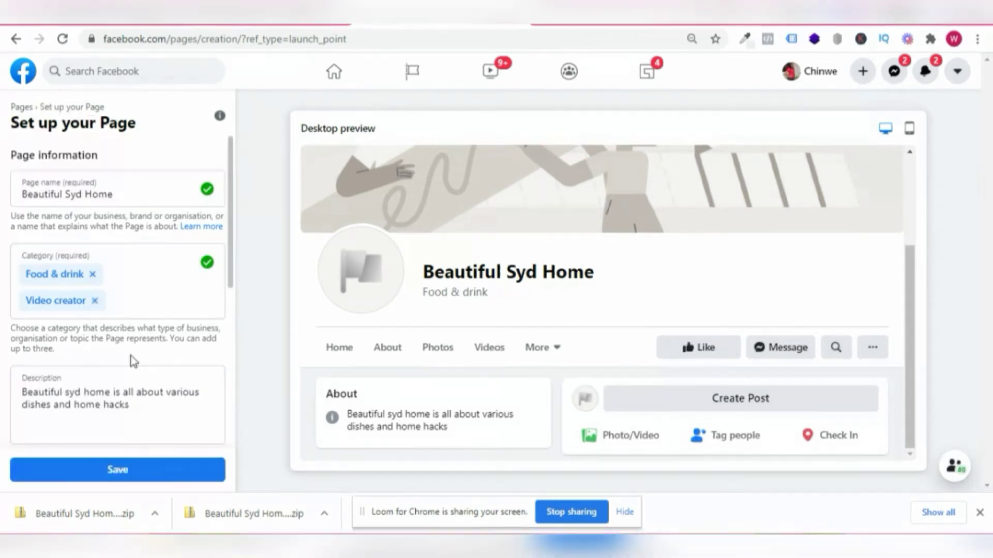
pyautogui.scroll(-2, 130, 357)
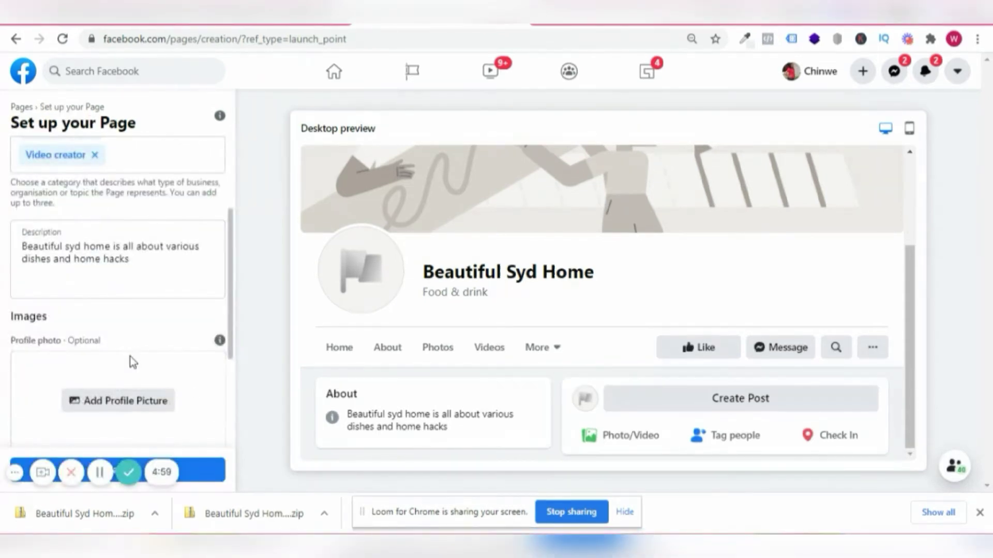
pyautogui.scroll(-1, 130, 355)
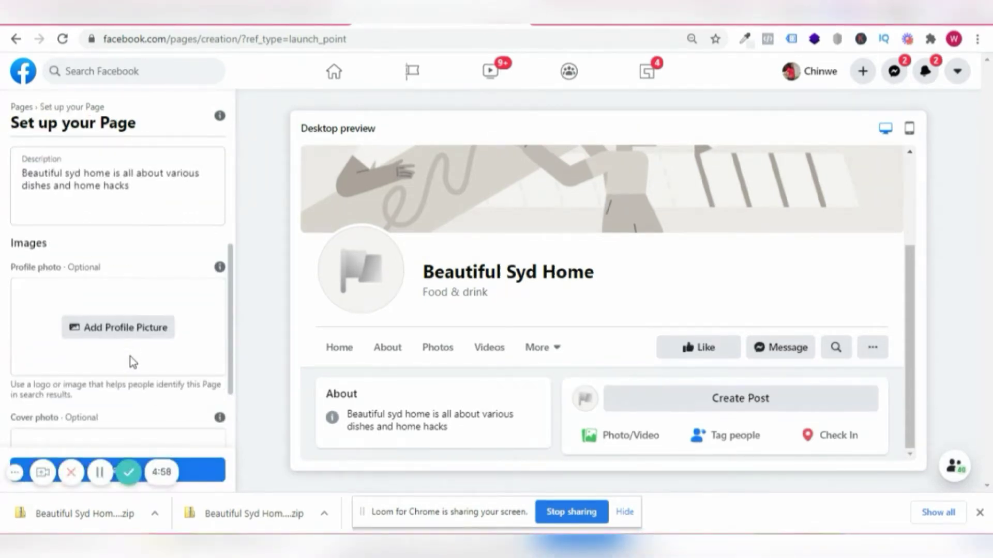
pyautogui.click(116, 329)
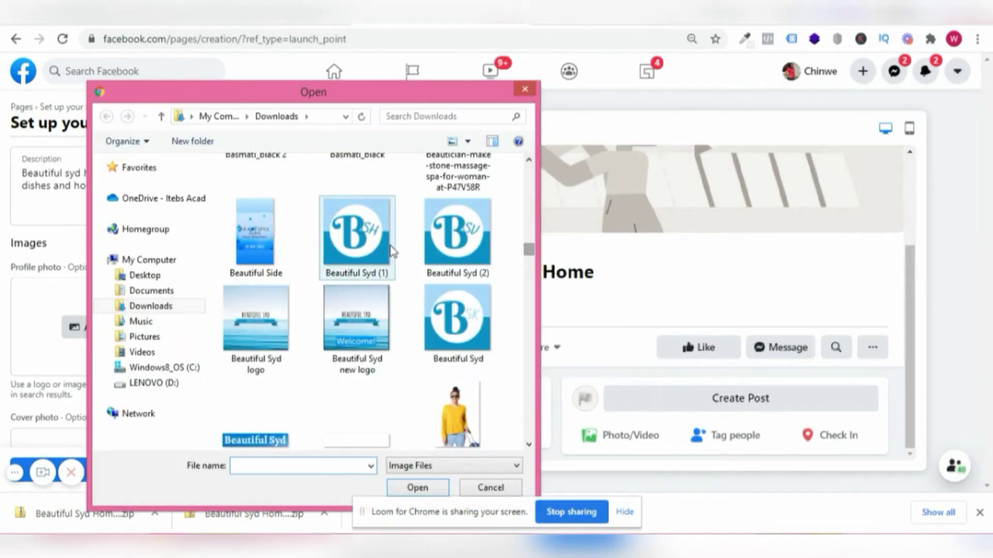
pyautogui.click(356, 240)
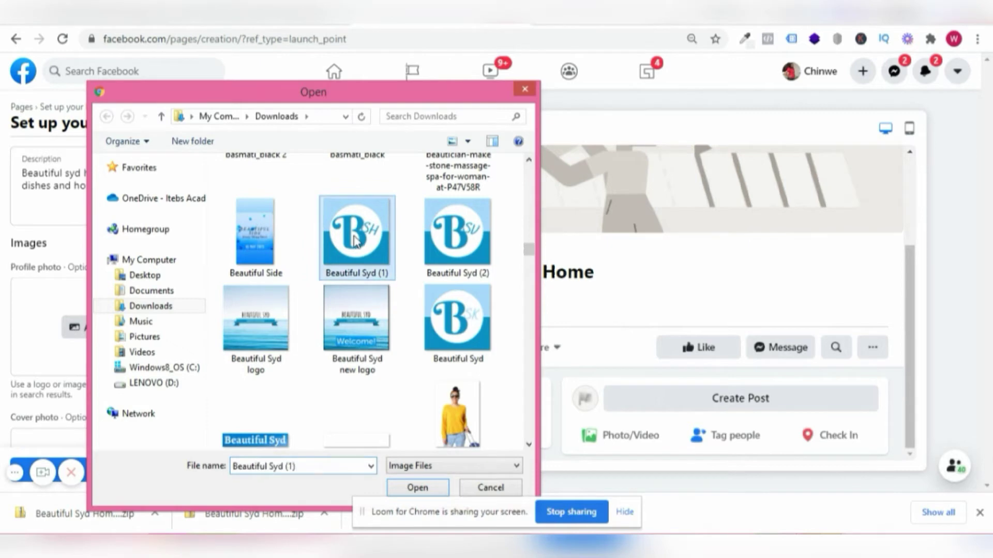
pyautogui.click(417, 488)
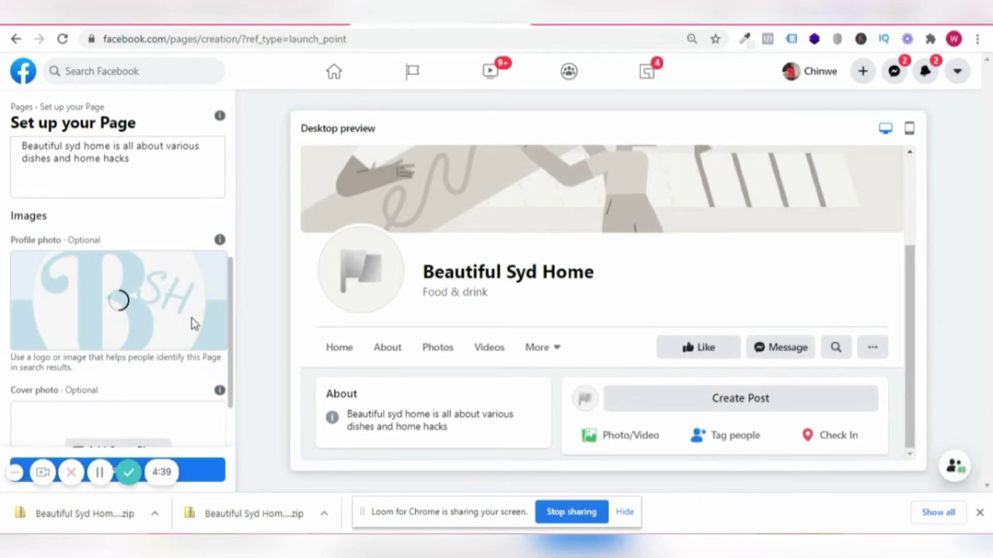
pyautogui.scroll(-2, 192, 319)
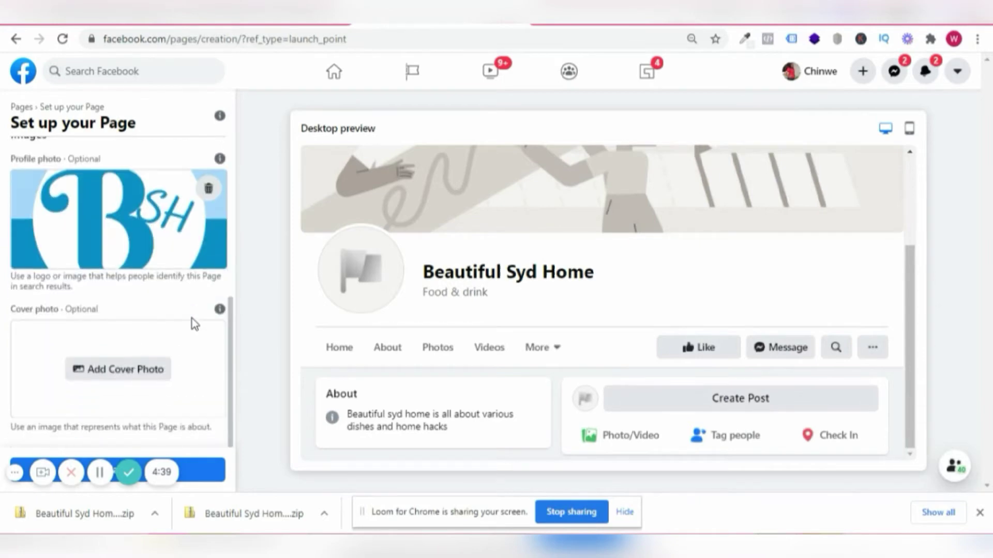
# - Upload image '2' as the cover photo and shift it upward in the frame
pyautogui.click(127, 373)
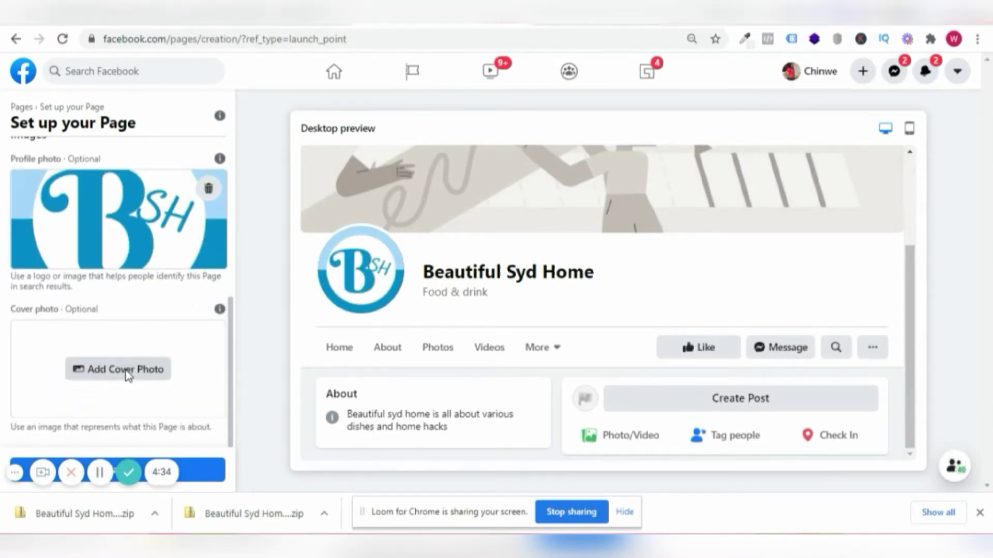
pyautogui.click(127, 372)
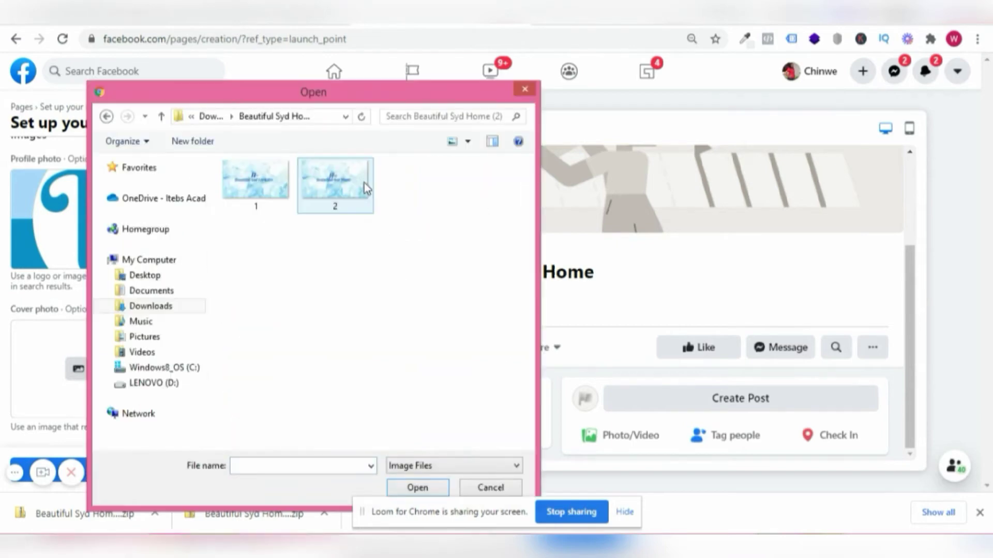
pyautogui.click(324, 191)
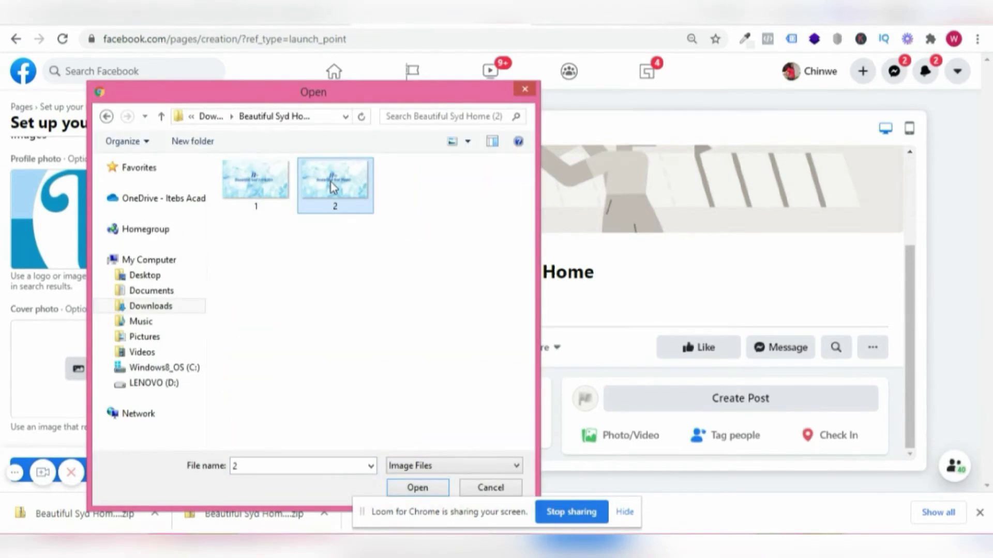
pyautogui.click(417, 487)
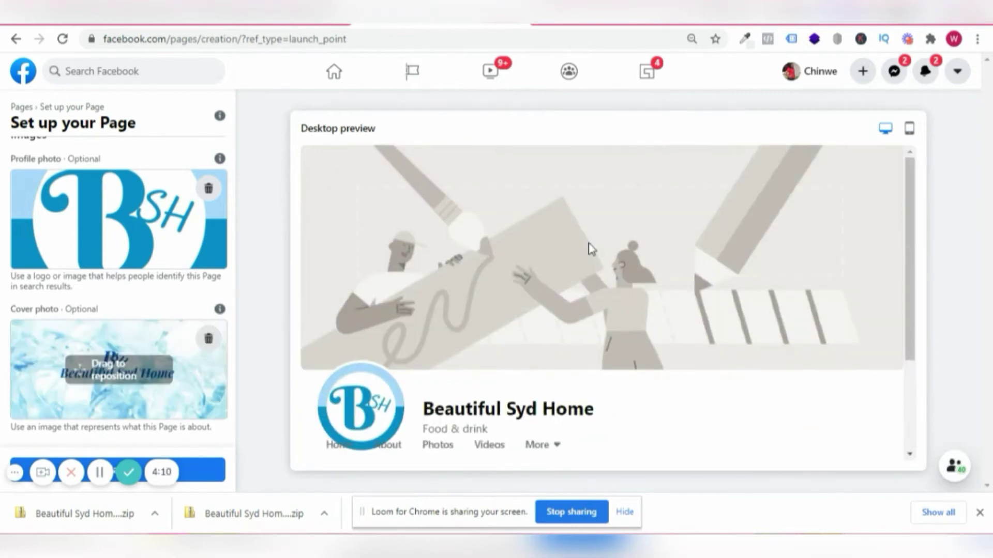
pyautogui.moveTo(230, 372)
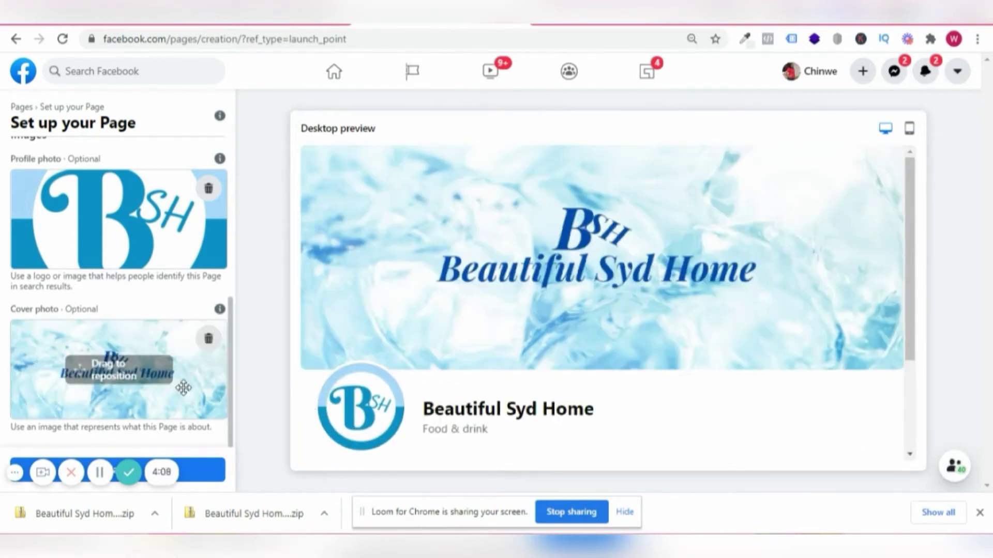
pyautogui.moveTo(184, 388); pyautogui.dragTo(175, 376)
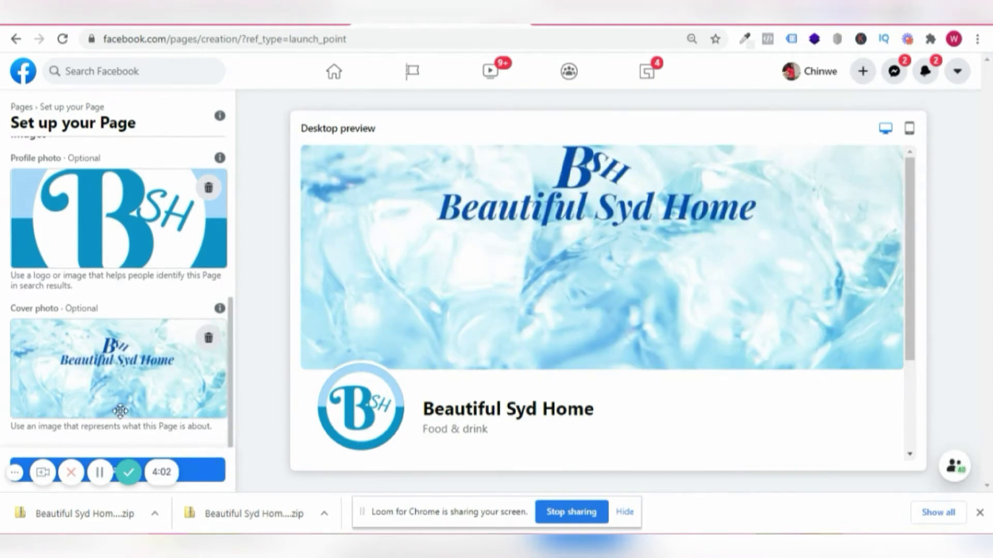
# - Finish Page setup, then clear a wrongly pasted Loom link from the Website field
pyautogui.click(194, 474)
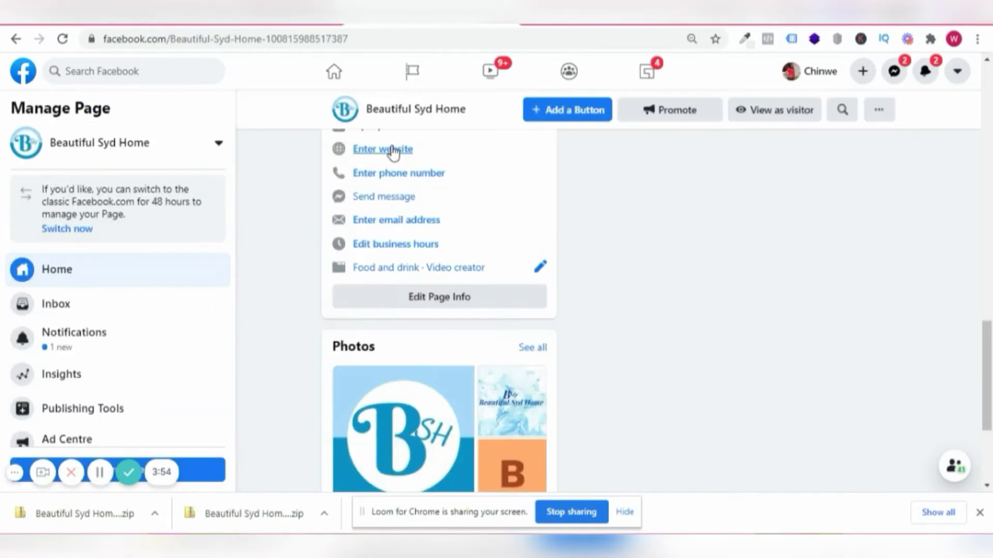
pyautogui.click(393, 150)
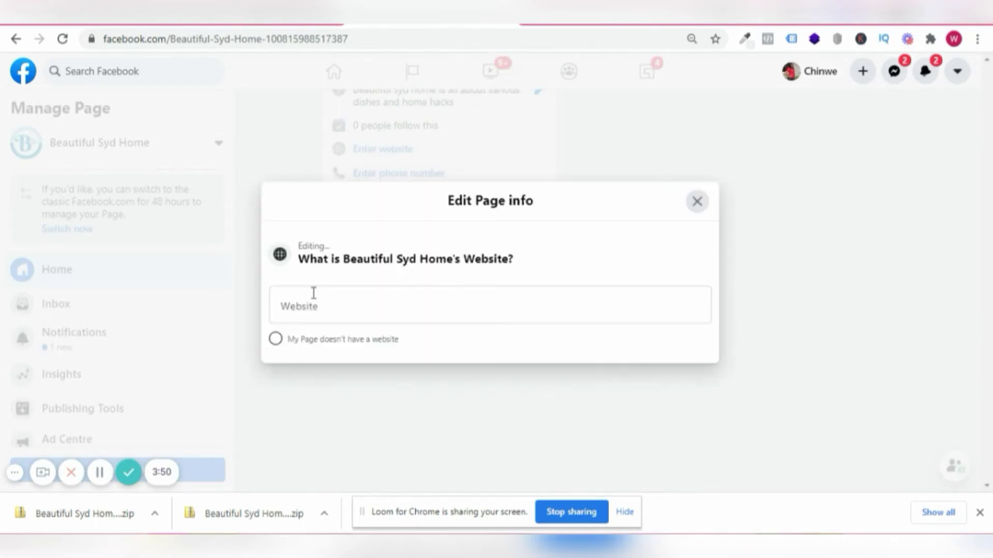
pyautogui.click(281, 307)
pyautogui.rightClick(281, 308)
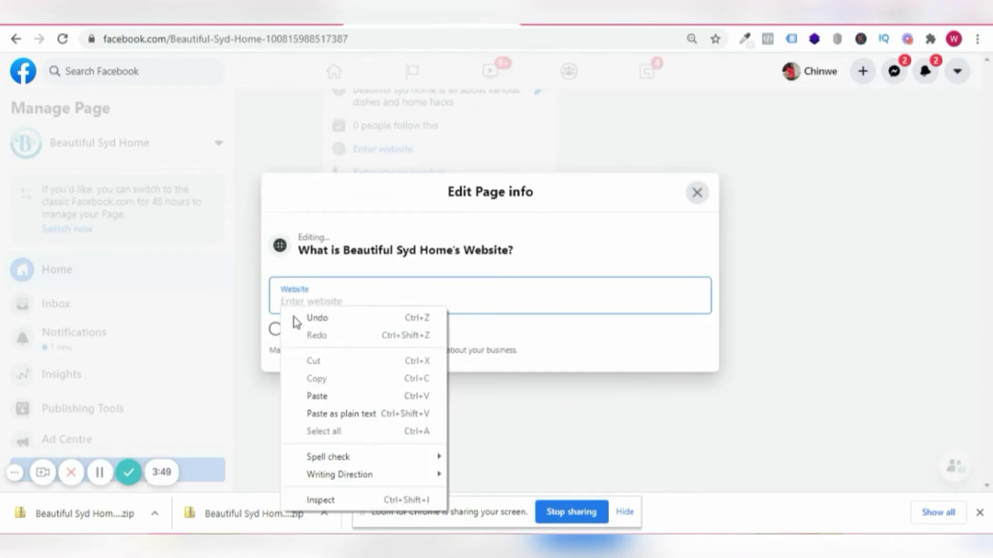
pyautogui.click(315, 396)
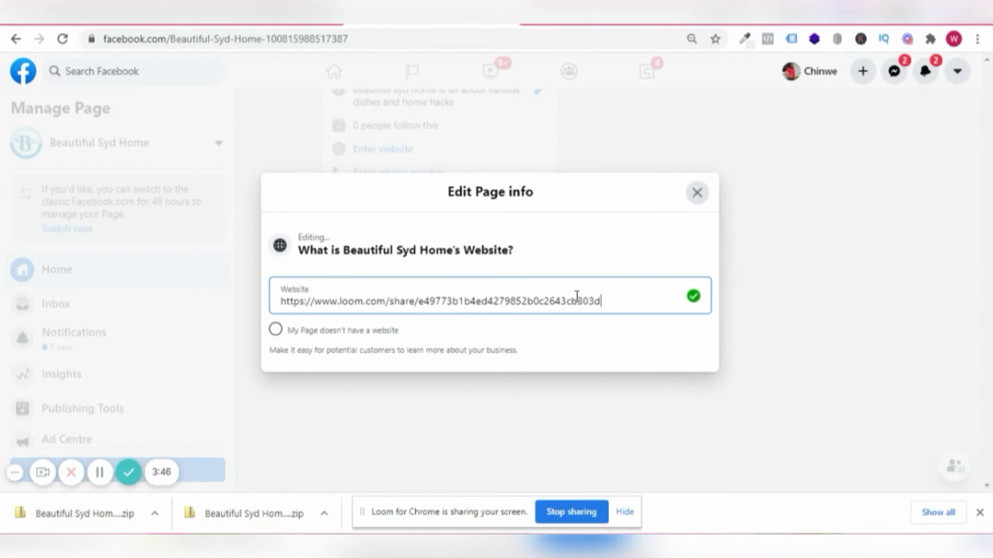
pyautogui.moveTo(613, 302)
pyautogui.mouseDown()
pyautogui.moveTo(510, 315)
pyautogui.moveTo(278, 296)
pyautogui.mouseUp()
pyautogui.press('BackSpace')
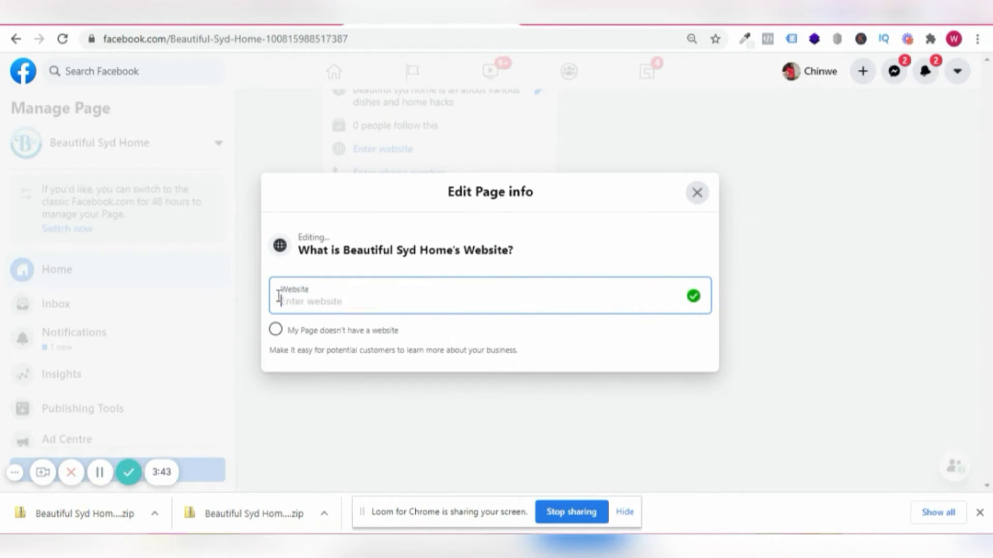
# - Paste the YouTube channel URL as the Page's website and save it
pyautogui.click(93, 475)
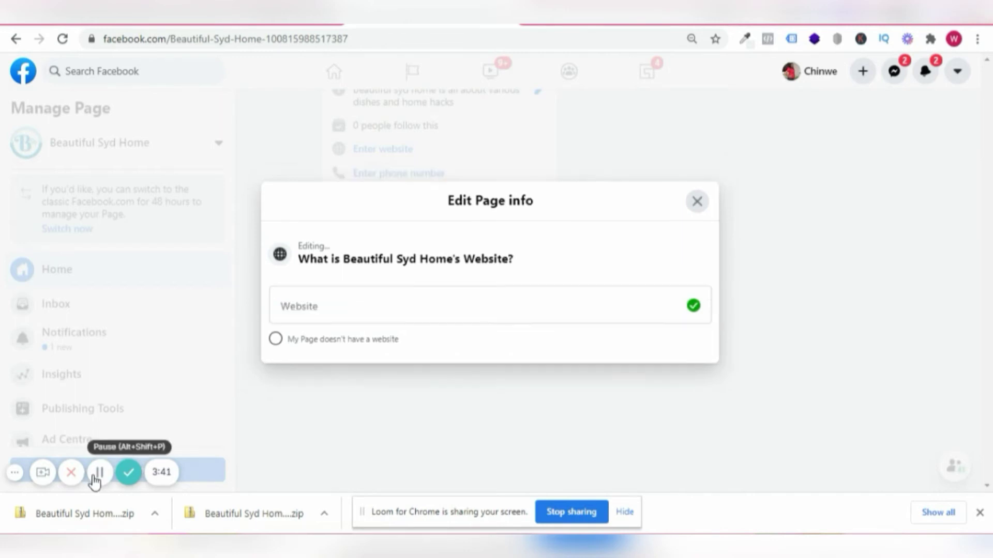
pyautogui.click(283, 305)
pyautogui.rightClick(281, 307)
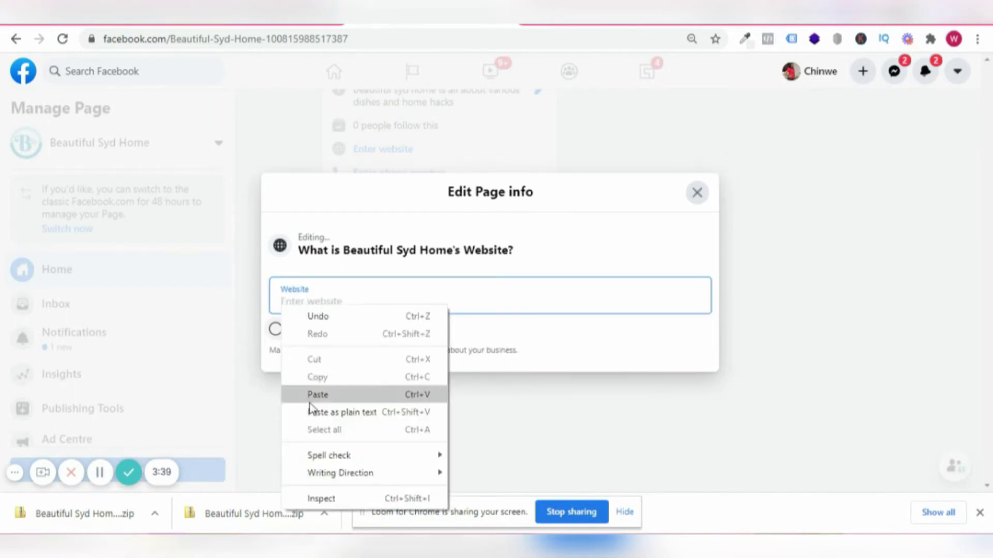
pyautogui.click(310, 397)
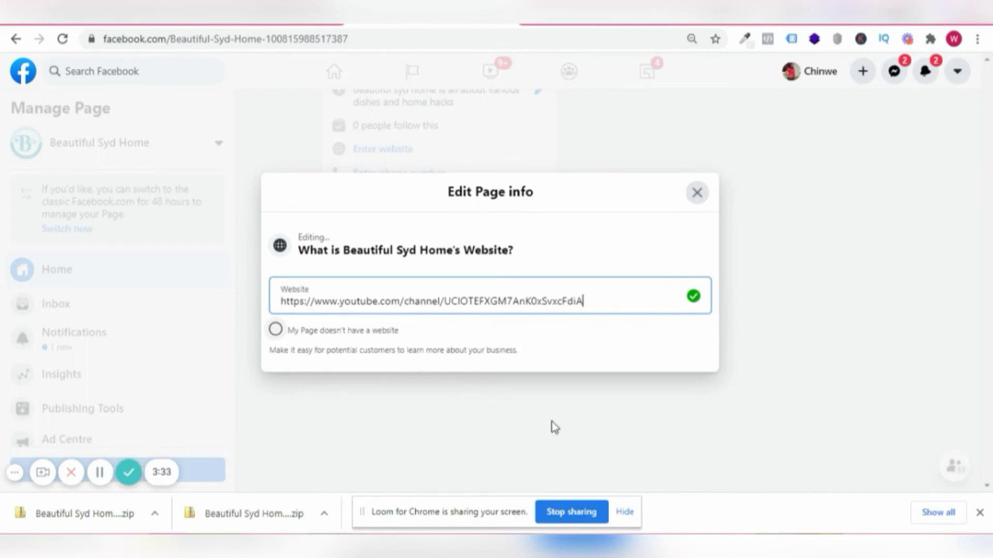
pyautogui.click(697, 193)
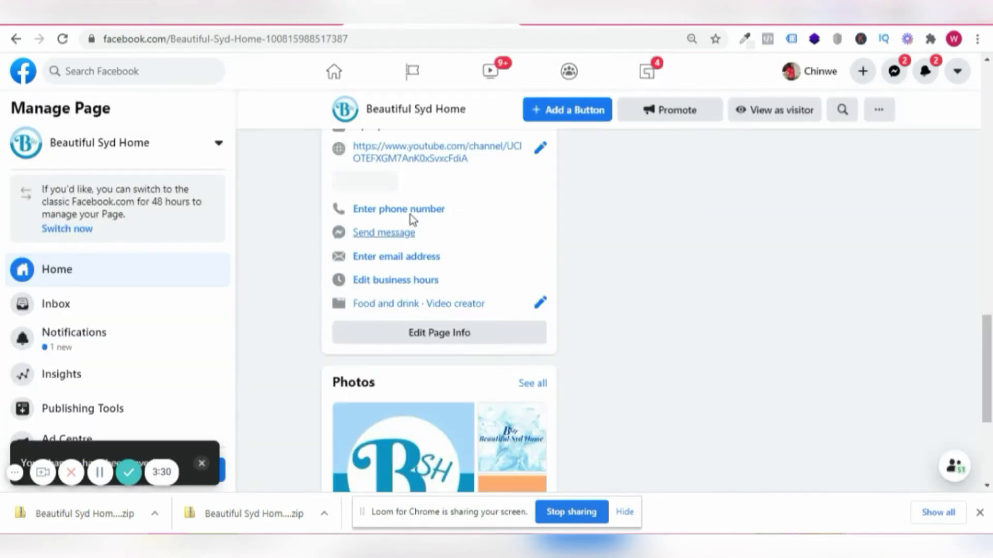
pyautogui.click(377, 262)
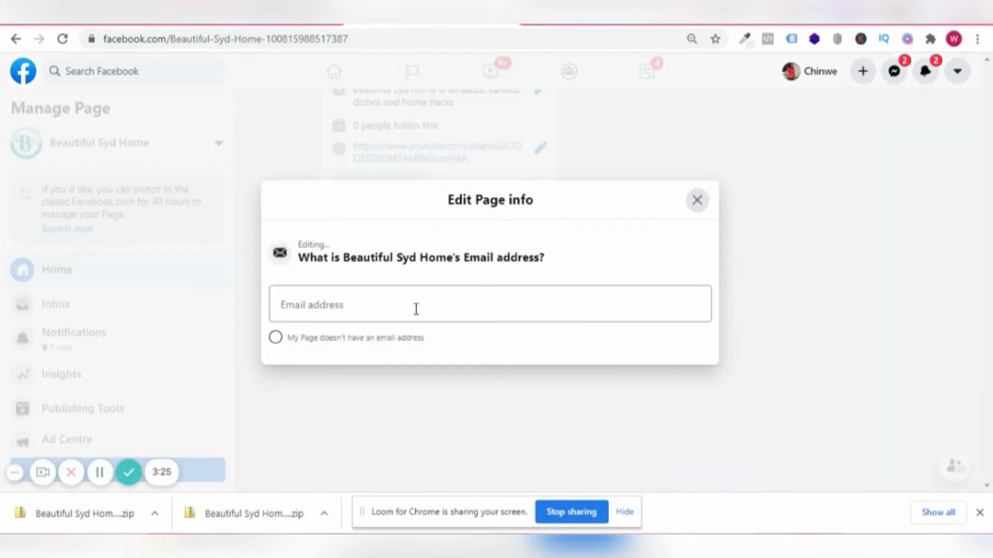
pyautogui.click(301, 306)
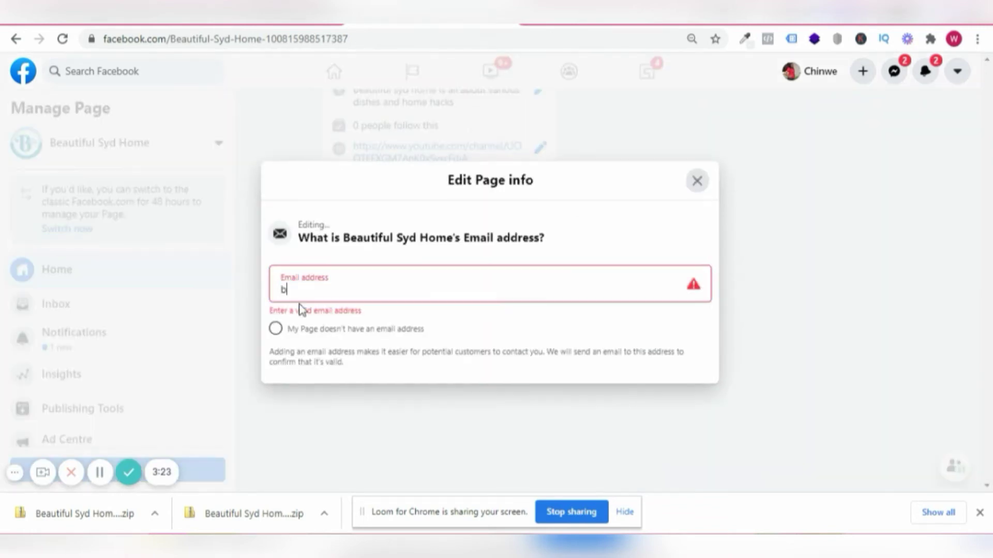
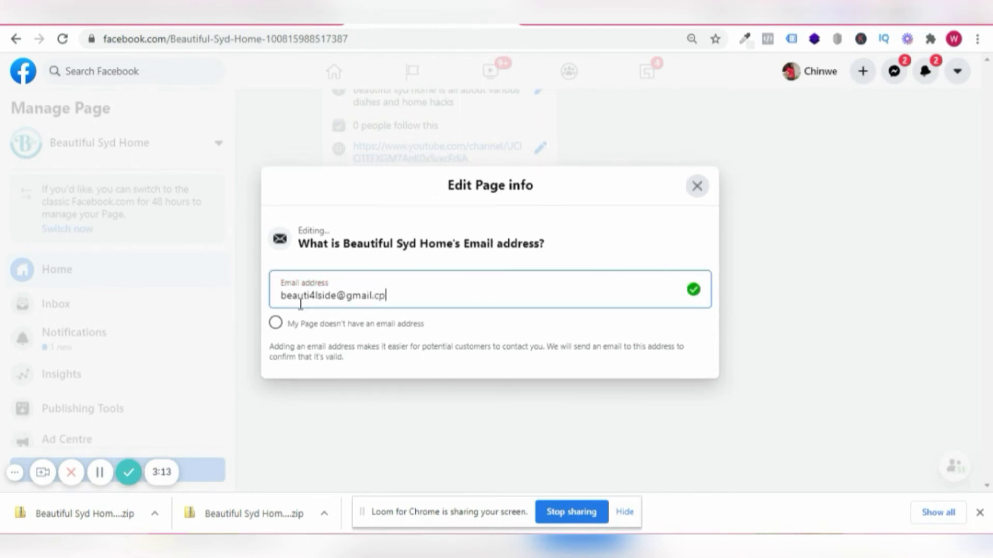
pyautogui.click(698, 191)
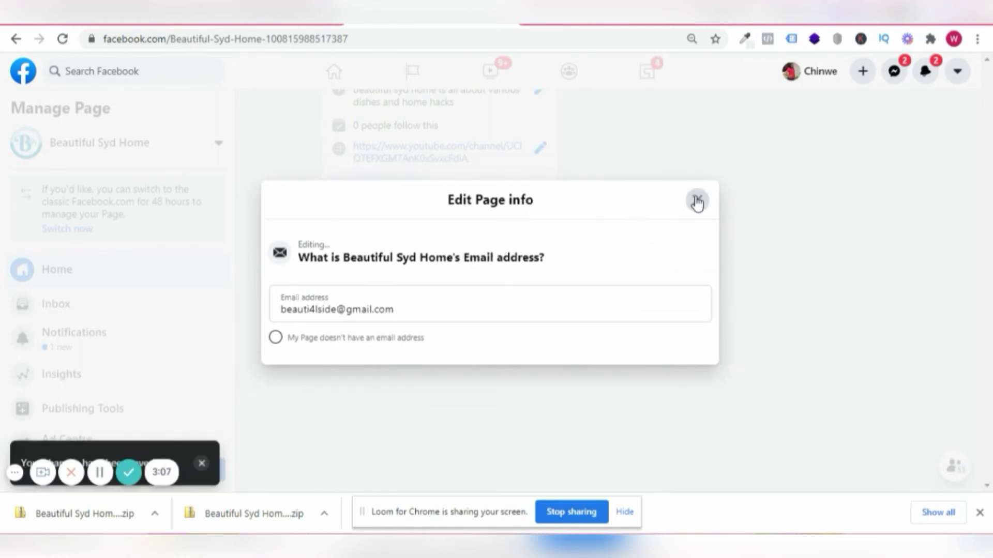
pyautogui.click(696, 201)
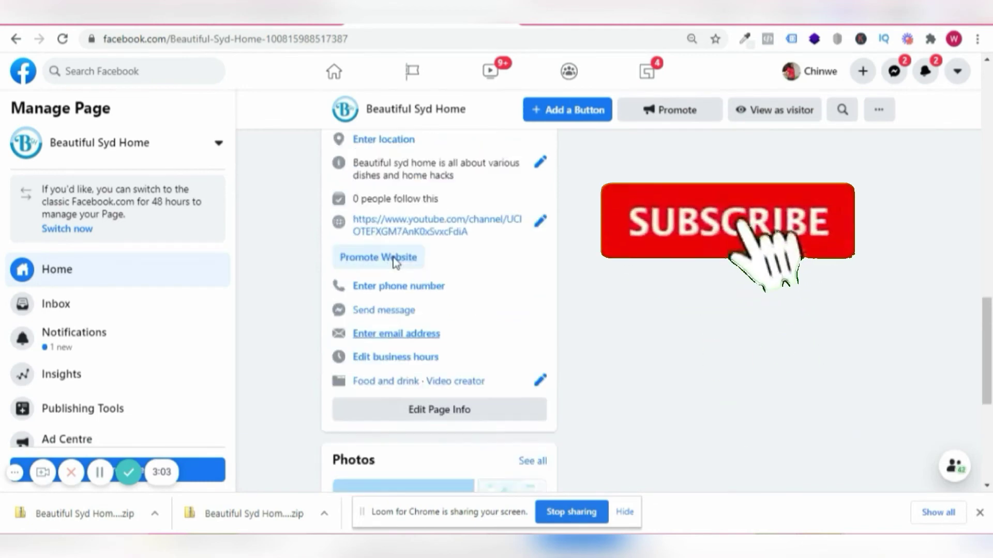
pyautogui.scroll(2, 394, 262)
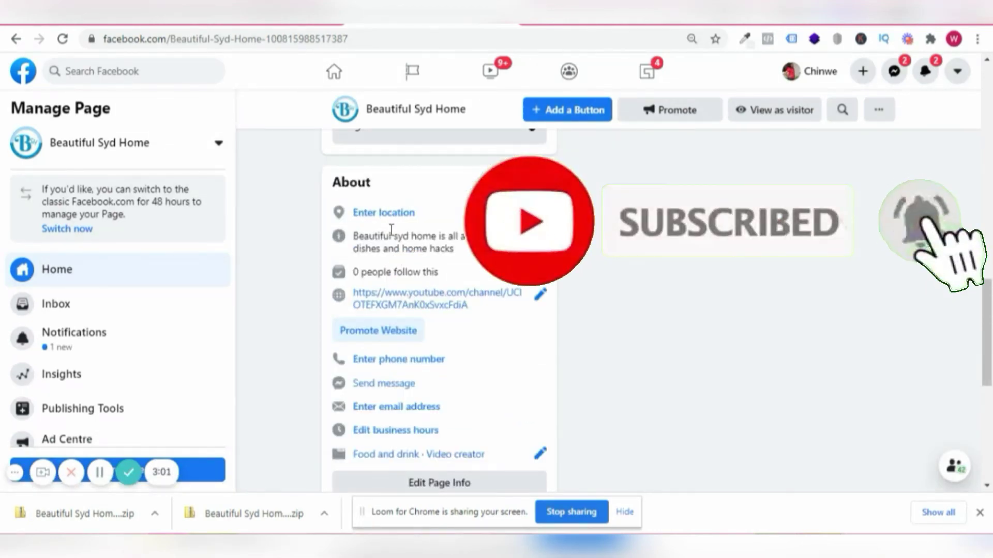
pyautogui.scroll(-1, 393, 233)
pyautogui.scroll(-1, 392, 237)
pyautogui.scroll(-1, 383, 294)
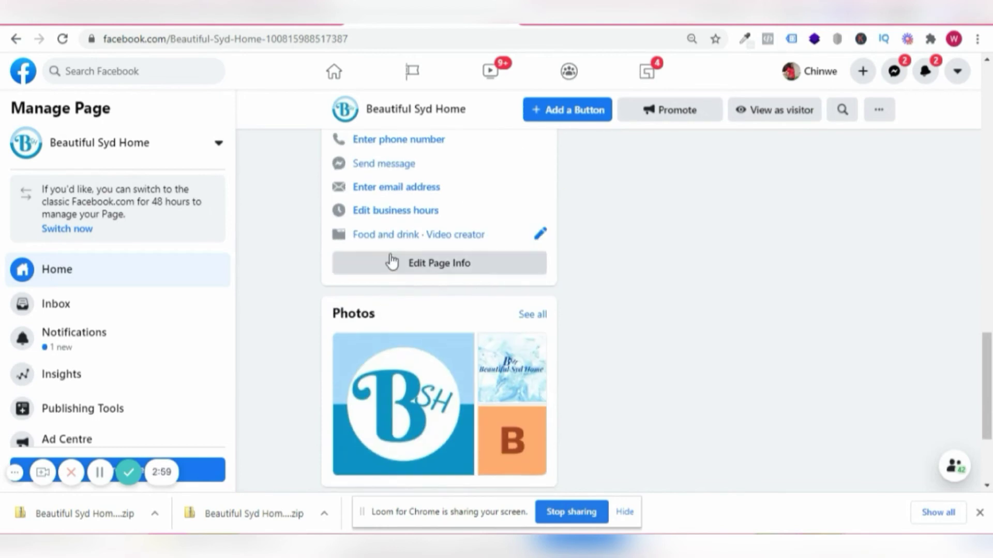
pyautogui.scroll(-2, 391, 260)
pyautogui.scroll(-1, 391, 261)
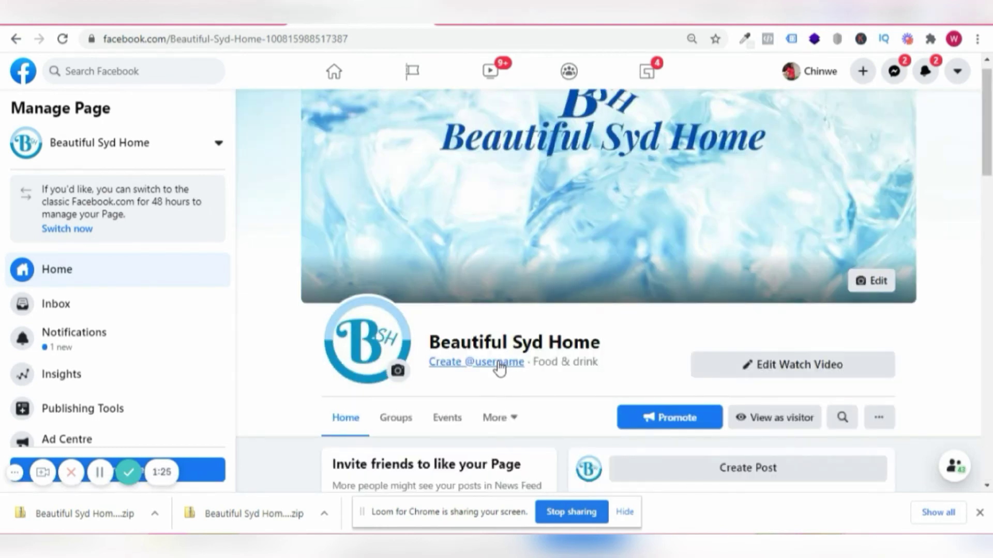
pyautogui.click(499, 369)
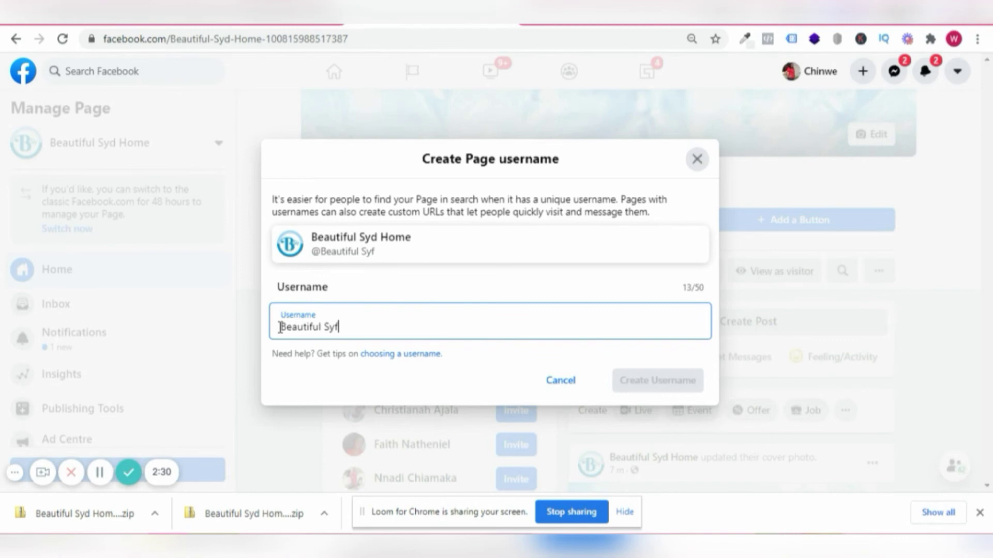
pyautogui.write('Home')
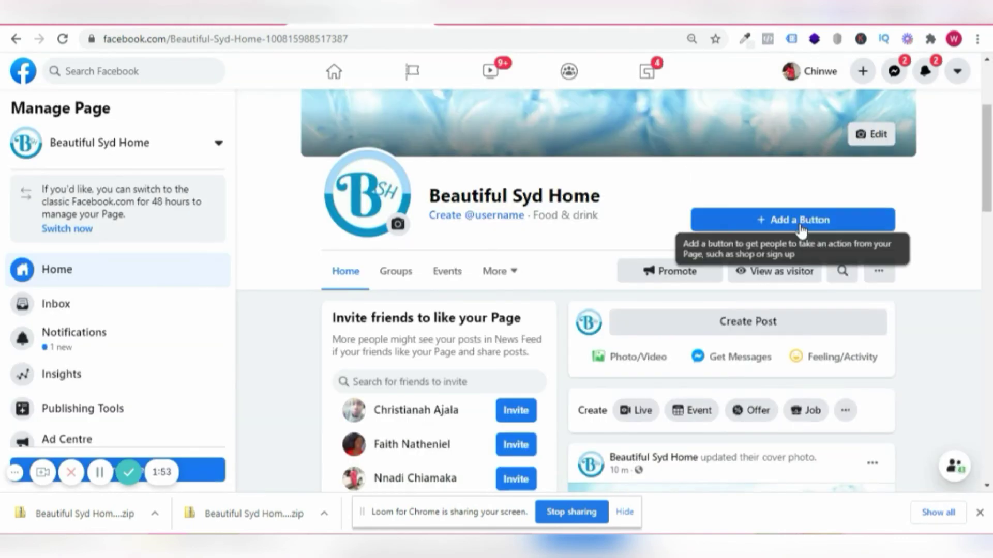
# - Add a Watch Video button linking to the YouTube channel, then start a new post
pyautogui.click(792, 221)
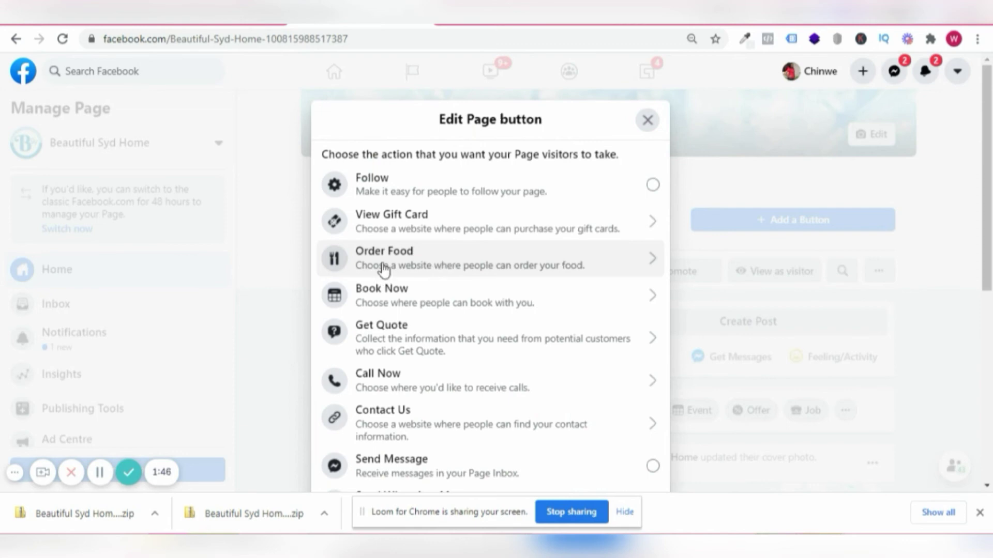
pyautogui.scroll(-1, 402, 247)
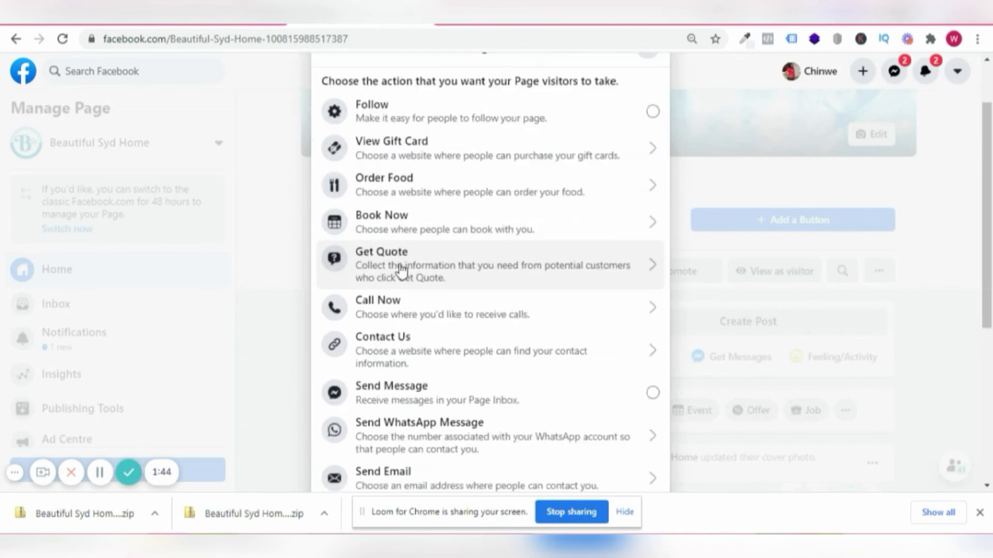
pyautogui.scroll(-2, 410, 373)
pyautogui.scroll(-1, 411, 383)
pyautogui.scroll(-1, 410, 383)
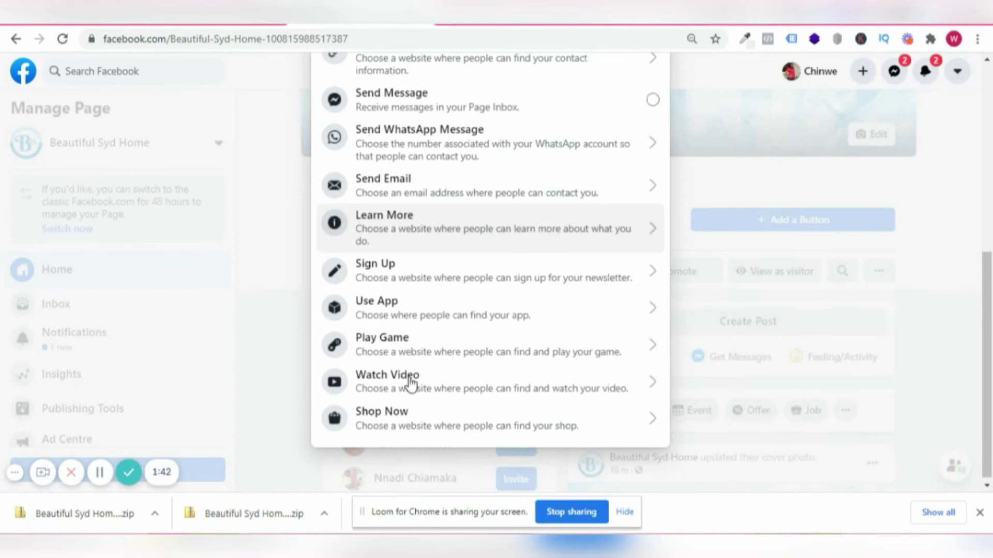
pyautogui.click(402, 378)
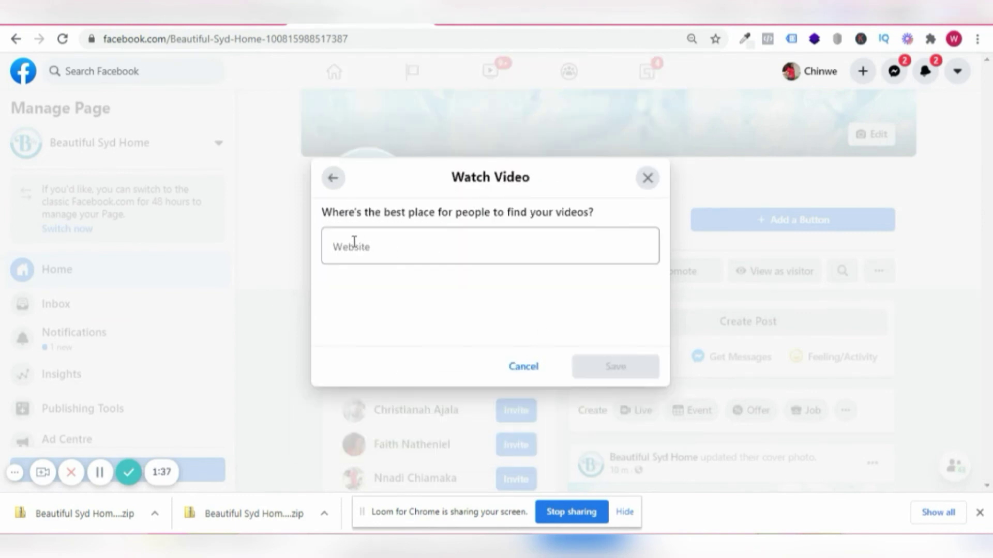
pyautogui.click(336, 246)
pyautogui.rightClick(335, 247)
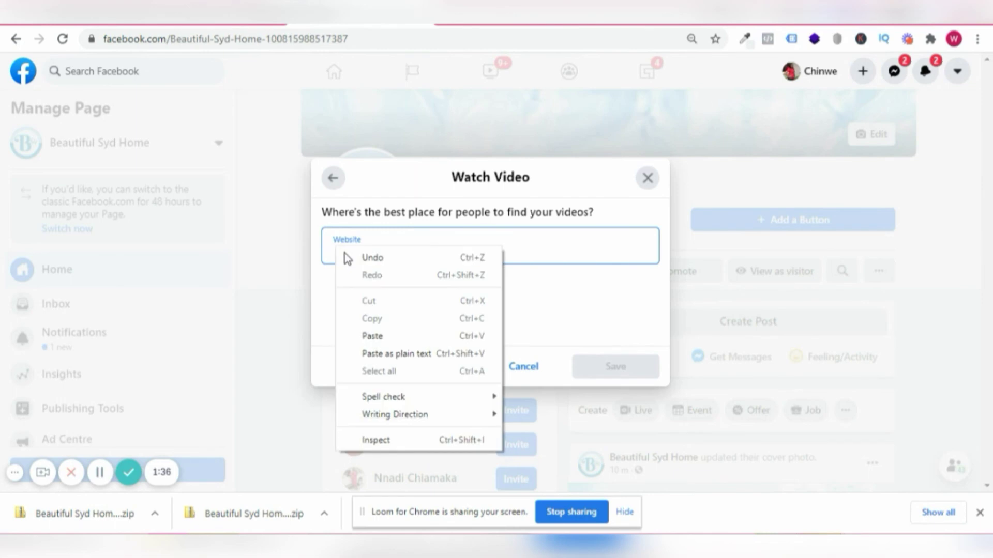
pyautogui.click(371, 336)
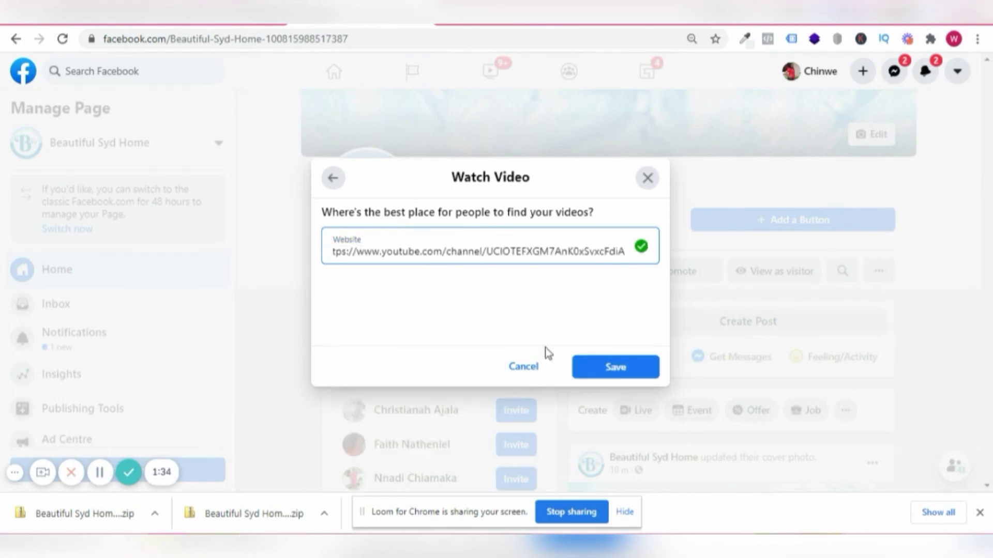
pyautogui.click(599, 372)
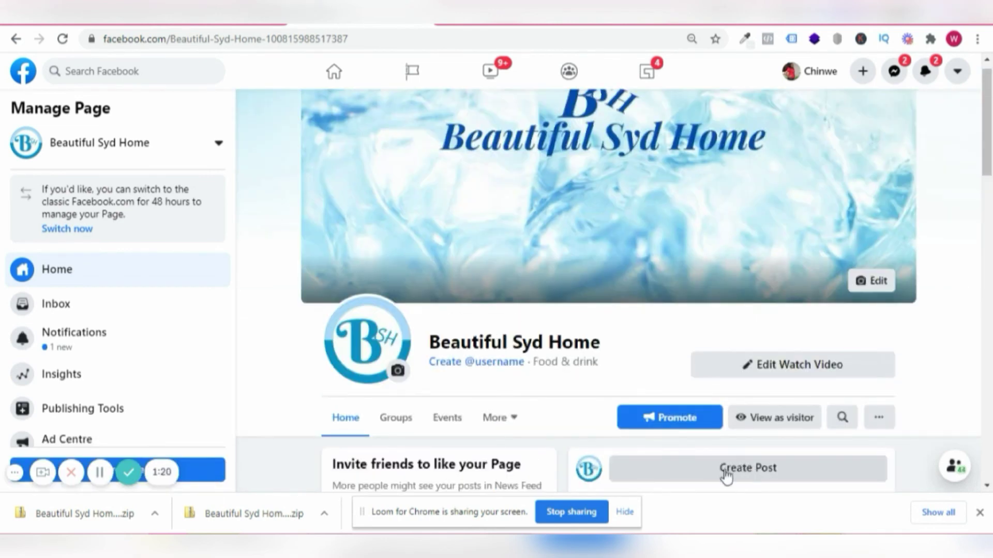
pyautogui.click(729, 476)
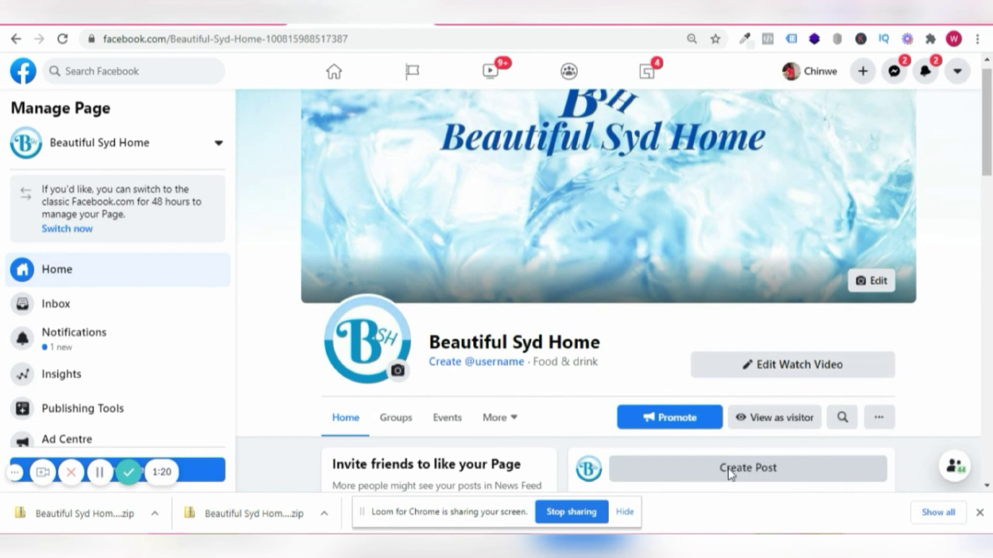